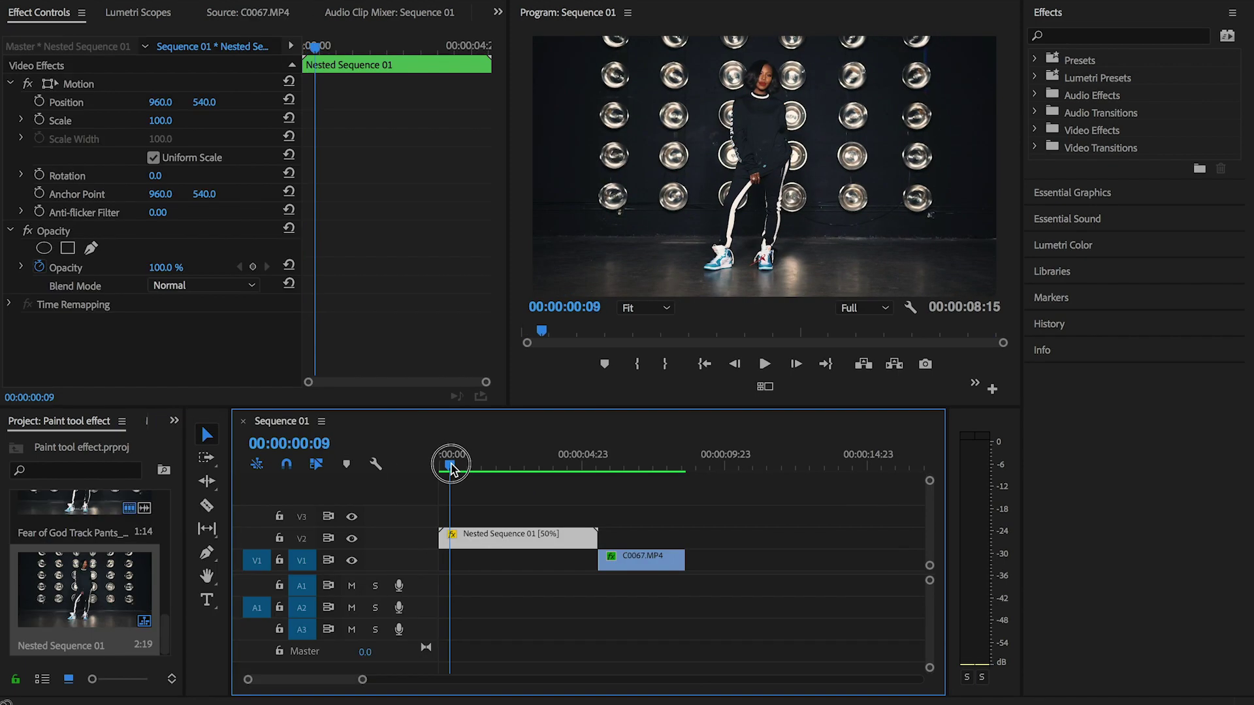
Step: Play the finished paint effect in Sequence 01 and replay it from the beginning
{"action": "left_click_drag", "start_coordinate": [448, 462], "coordinate": [389, 475]}
{"action": "key", "text": "space"}
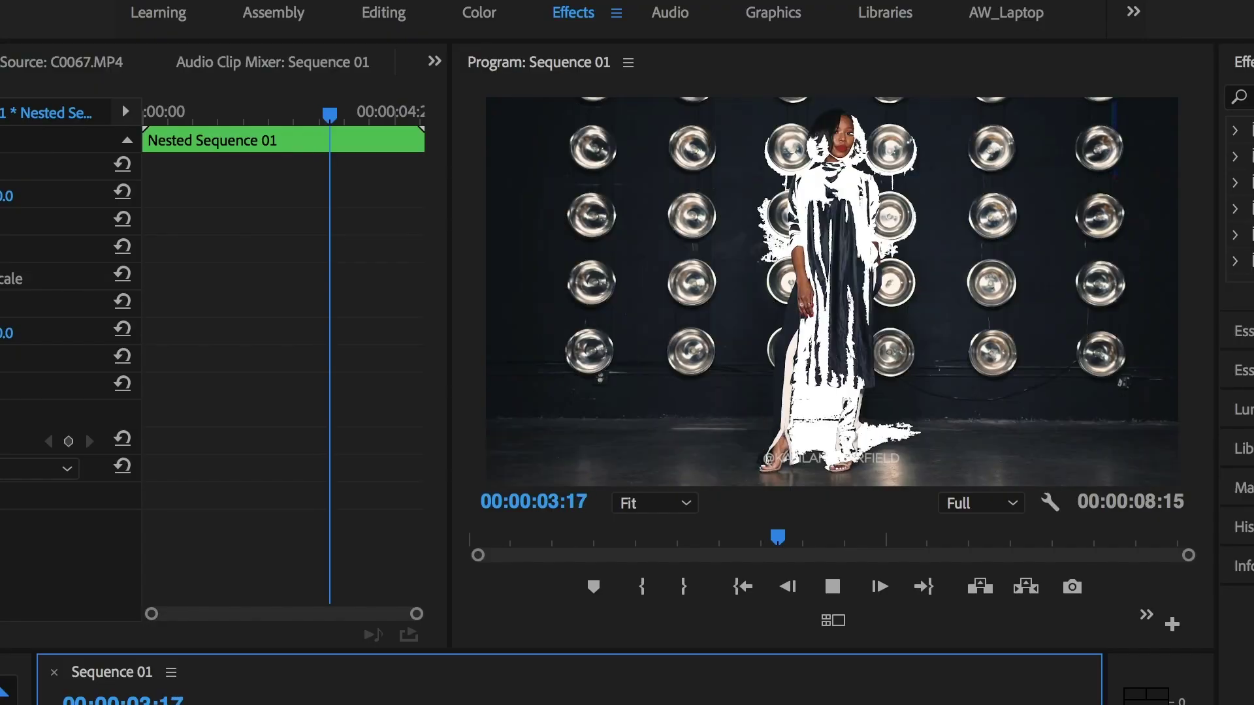
{"action": "key", "text": "space"}
{"action": "key", "text": "Home"}
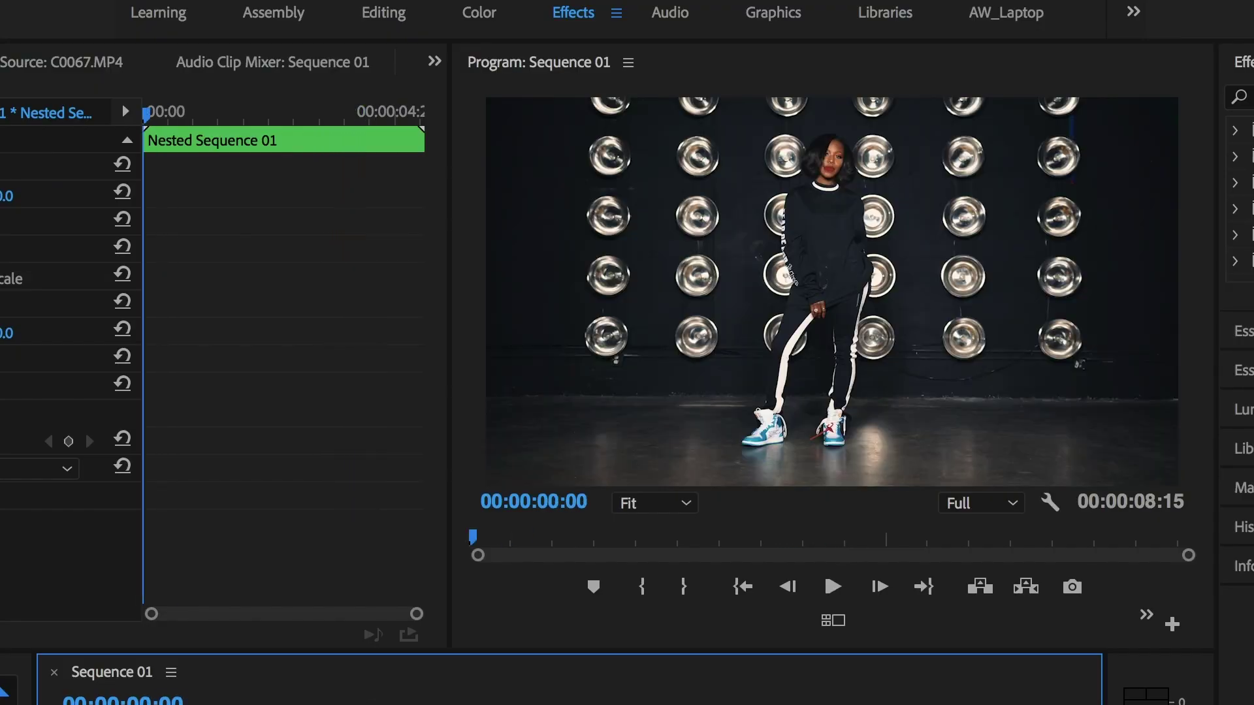
{"action": "key", "text": "space"}
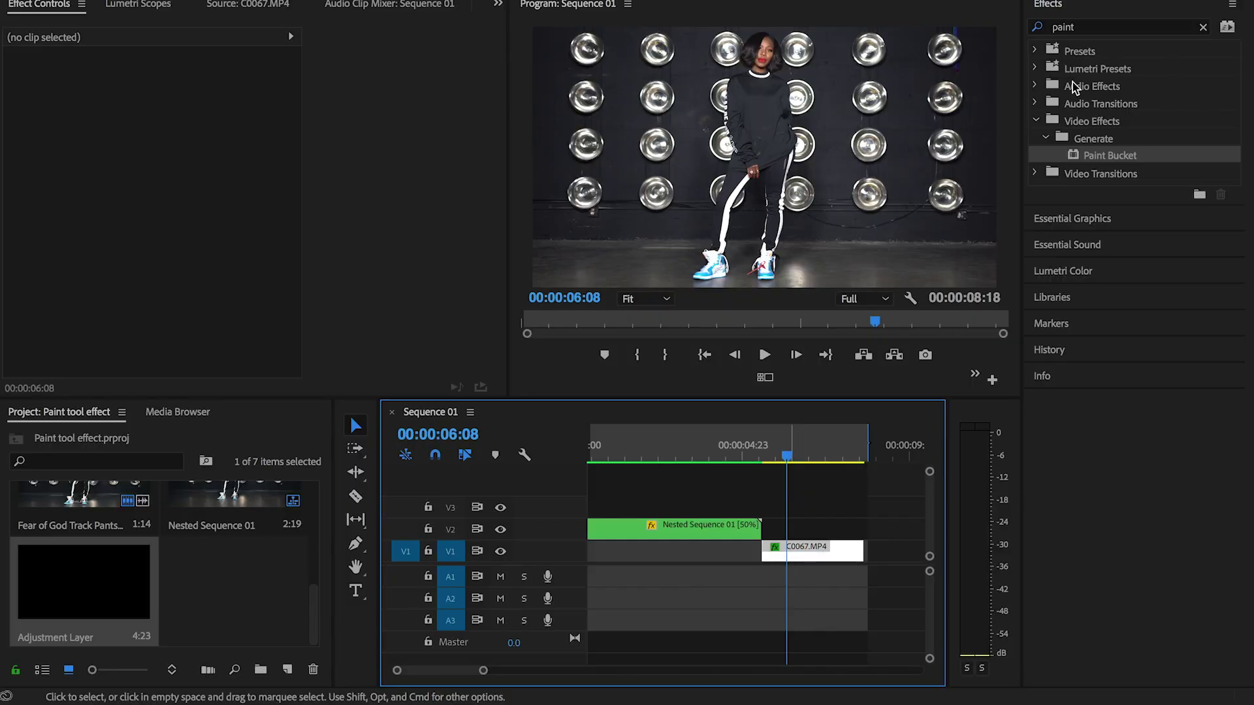
Step: Clear the effects search and turn off Lumetri Color on the C0067.MP4 clip
{"action": "left_click", "coordinate": [1203, 27]}
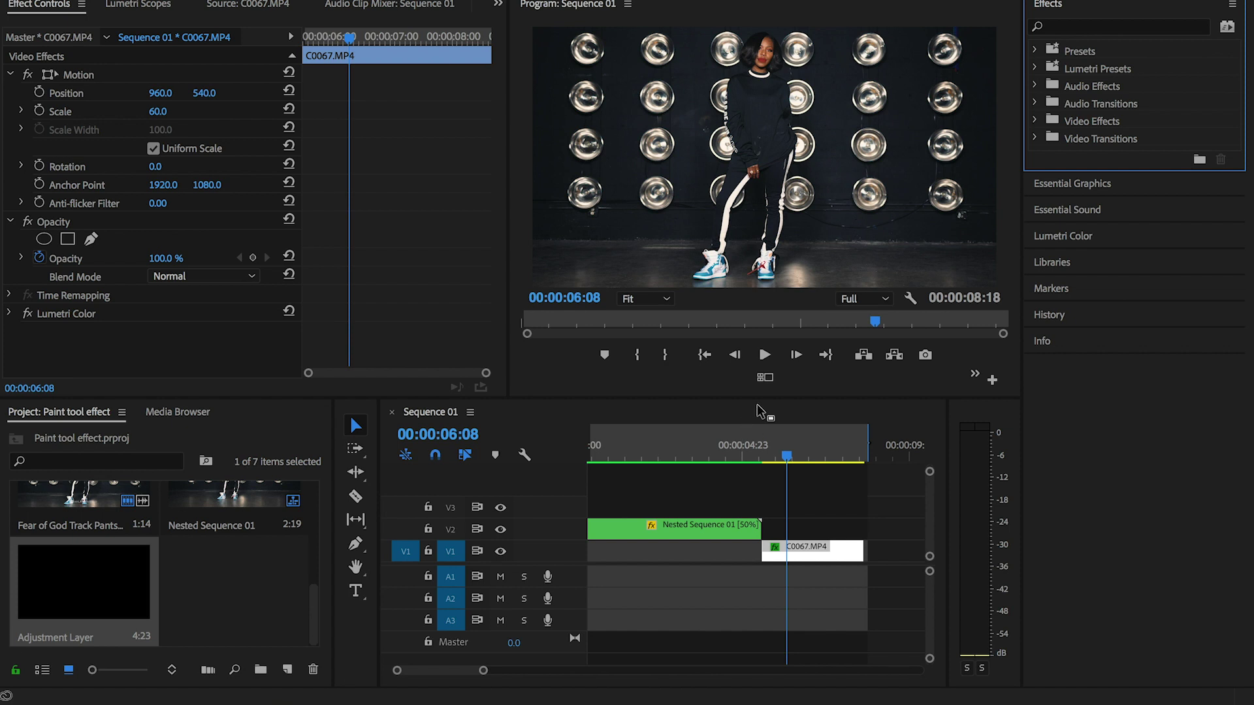
{"action": "mouse_move", "coordinate": [792, 449]}
{"action": "left_mouse_down"}
{"action": "mouse_move", "coordinate": [802, 446]}
{"action": "mouse_move", "coordinate": [777, 451]}
{"action": "mouse_move", "coordinate": [761, 438]}
{"action": "mouse_move", "coordinate": [808, 431]}
{"action": "left_mouse_up"}
{"action": "left_click", "coordinate": [26, 315]}
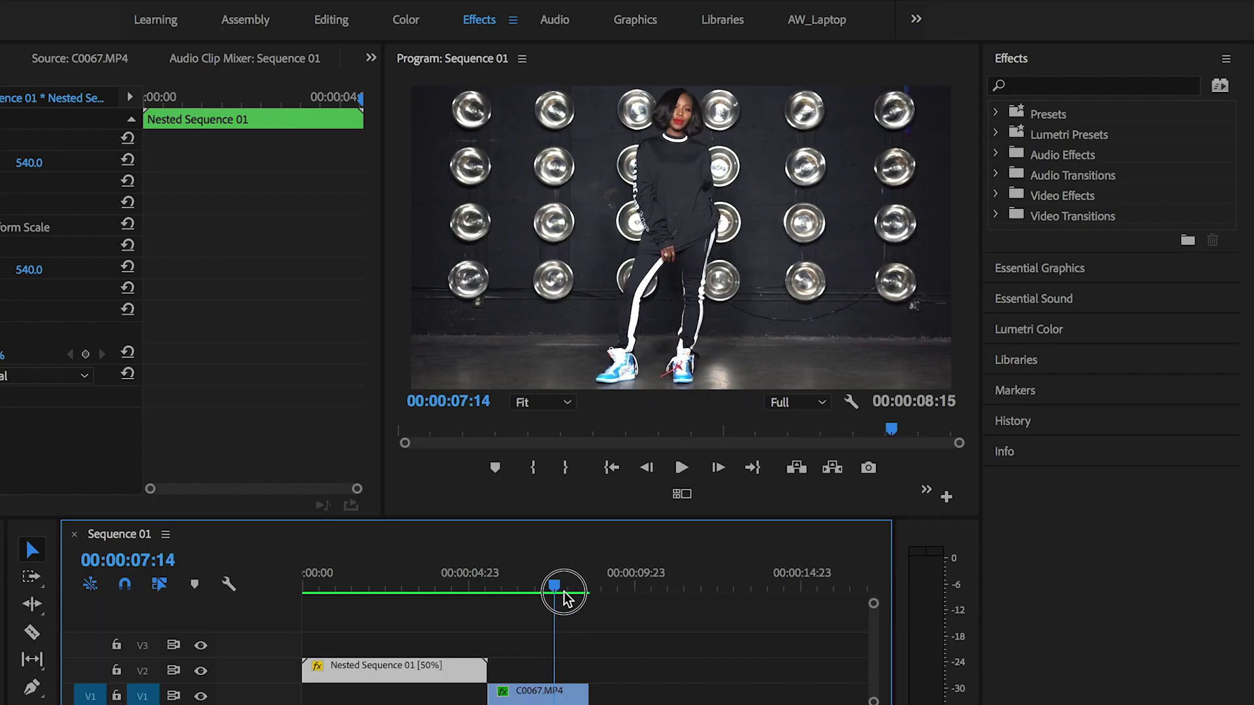
{"action": "mouse_move", "coordinate": [559, 591]}
{"action": "left_mouse_down"}
{"action": "mouse_move", "coordinate": [493, 604]}
{"action": "mouse_move", "coordinate": [546, 606]}
{"action": "left_mouse_up"}
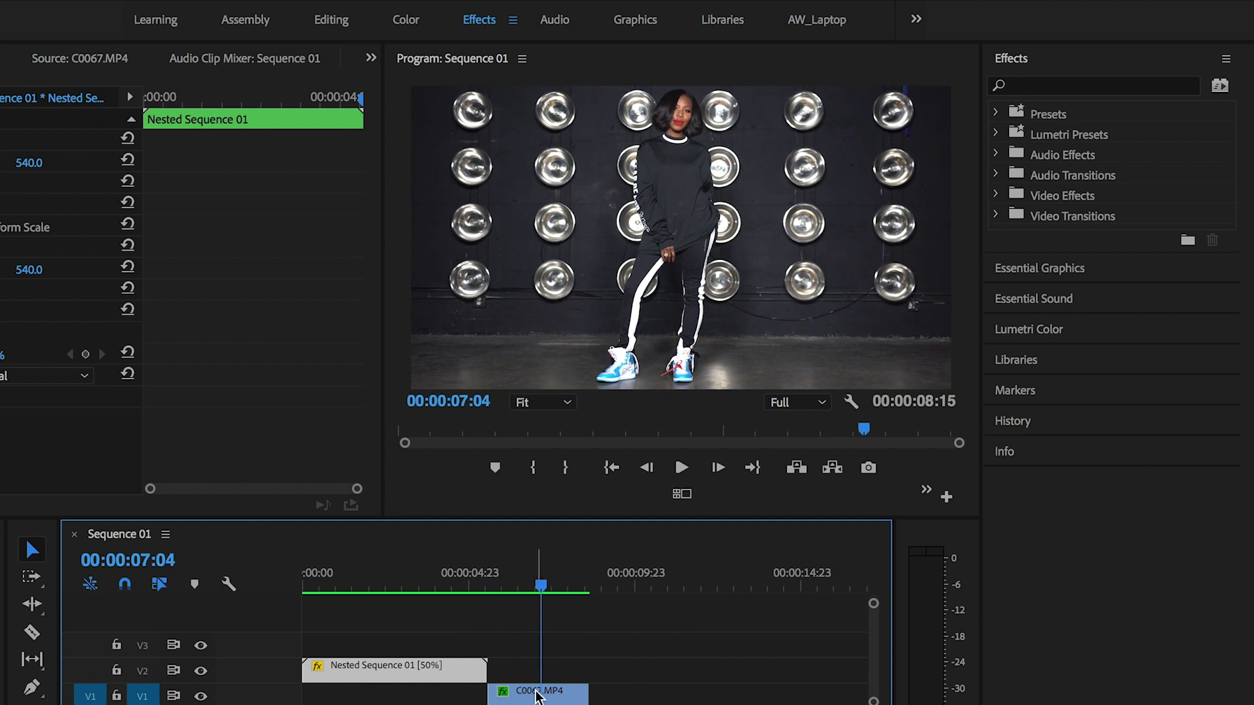
Step: Open the Scale value of the C0067.MP4 clip and move the playhead to the clip's start
{"action": "left_click", "coordinate": [540, 693]}
{"action": "key", "text": "shift+5"}
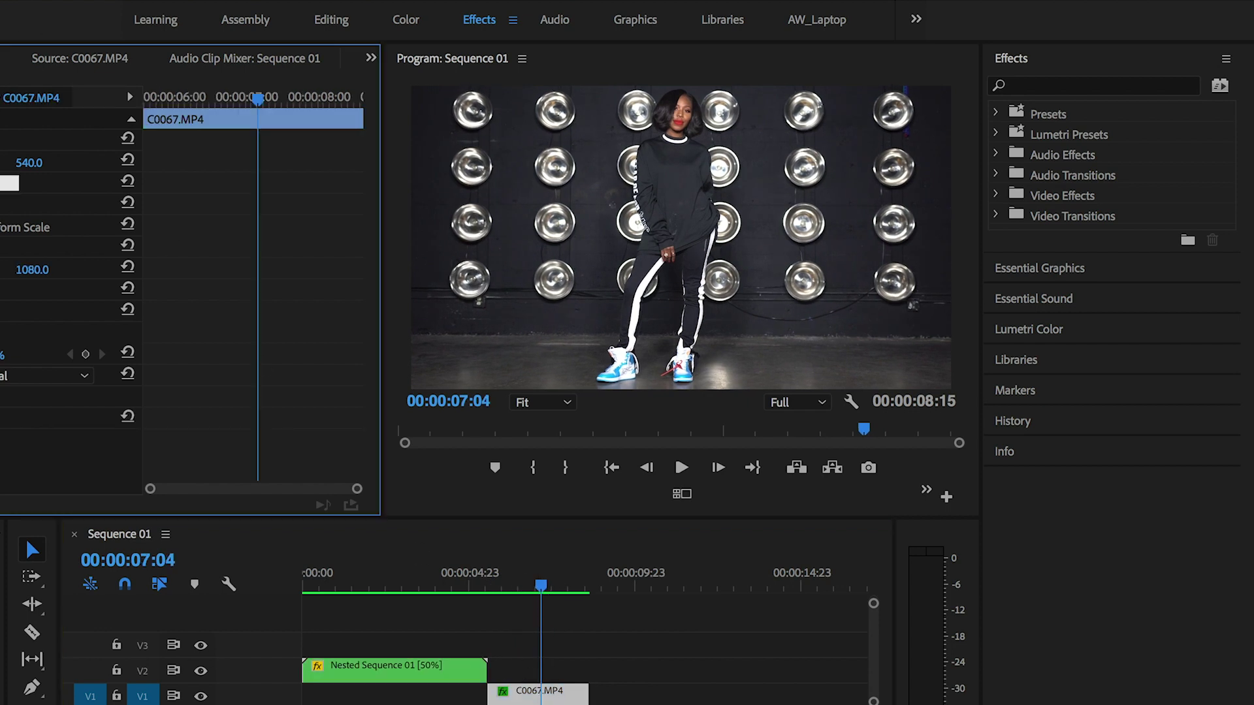
{"action": "key", "text": "Return"}
{"action": "left_click_drag", "start_coordinate": [540, 583], "coordinate": [485, 581]}
{"action": "key", "text": "space"}
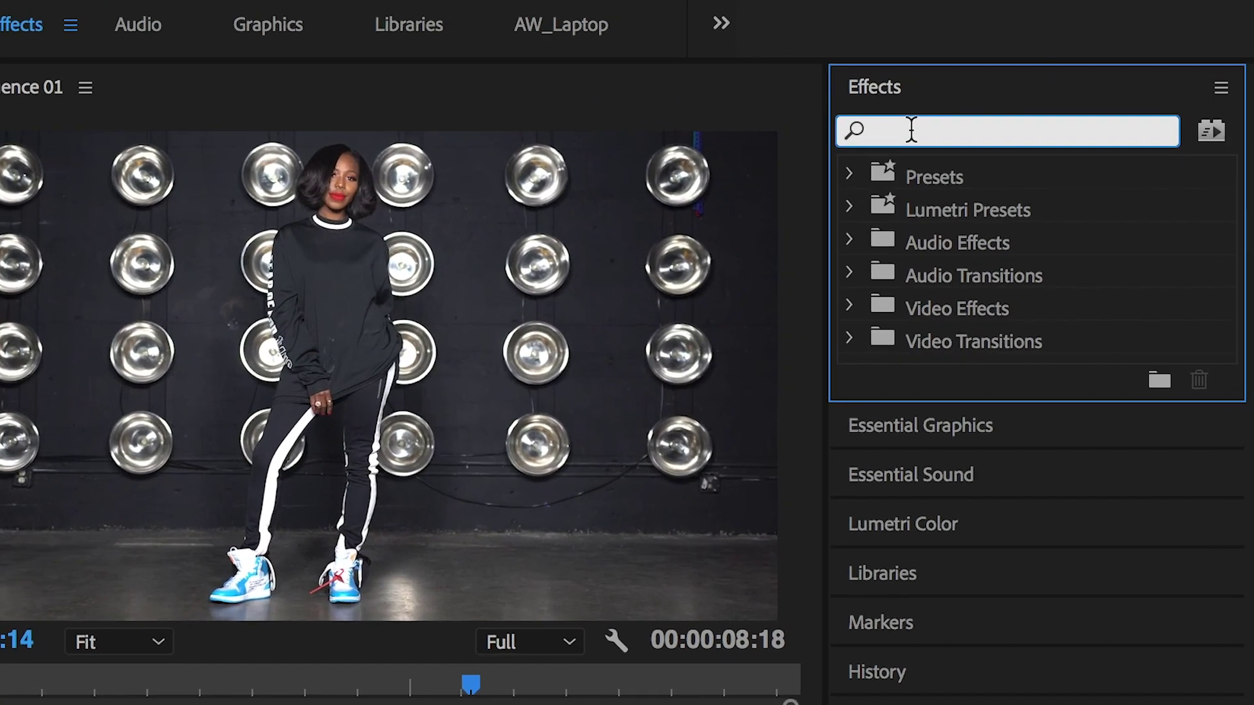
Step: Find the Paint Bucket effect, apply it to the C0067.MP4 clip, and set the playback resolution to 1/4
{"action": "type", "text": "paint buck"}
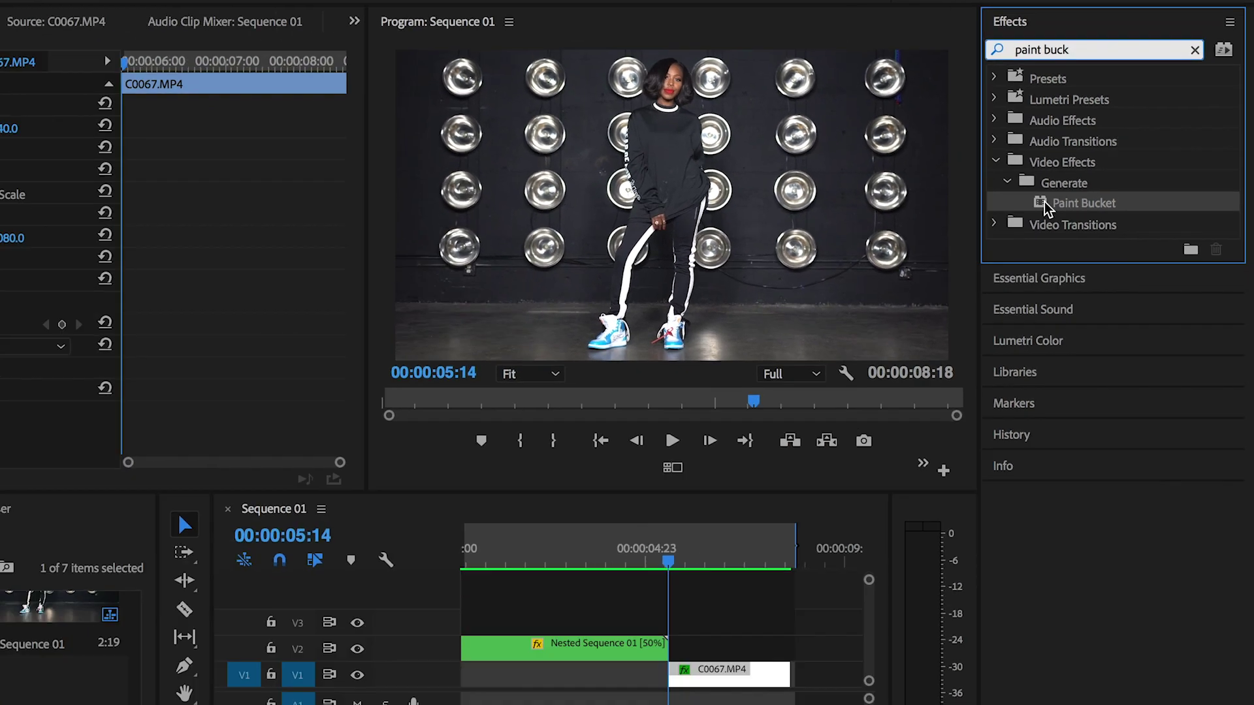
{"action": "mouse_move", "coordinate": [972, 406]}
{"action": "left_mouse_down"}
{"action": "mouse_move", "coordinate": [937, 392]}
{"action": "mouse_move", "coordinate": [823, 555]}
{"action": "left_mouse_up"}
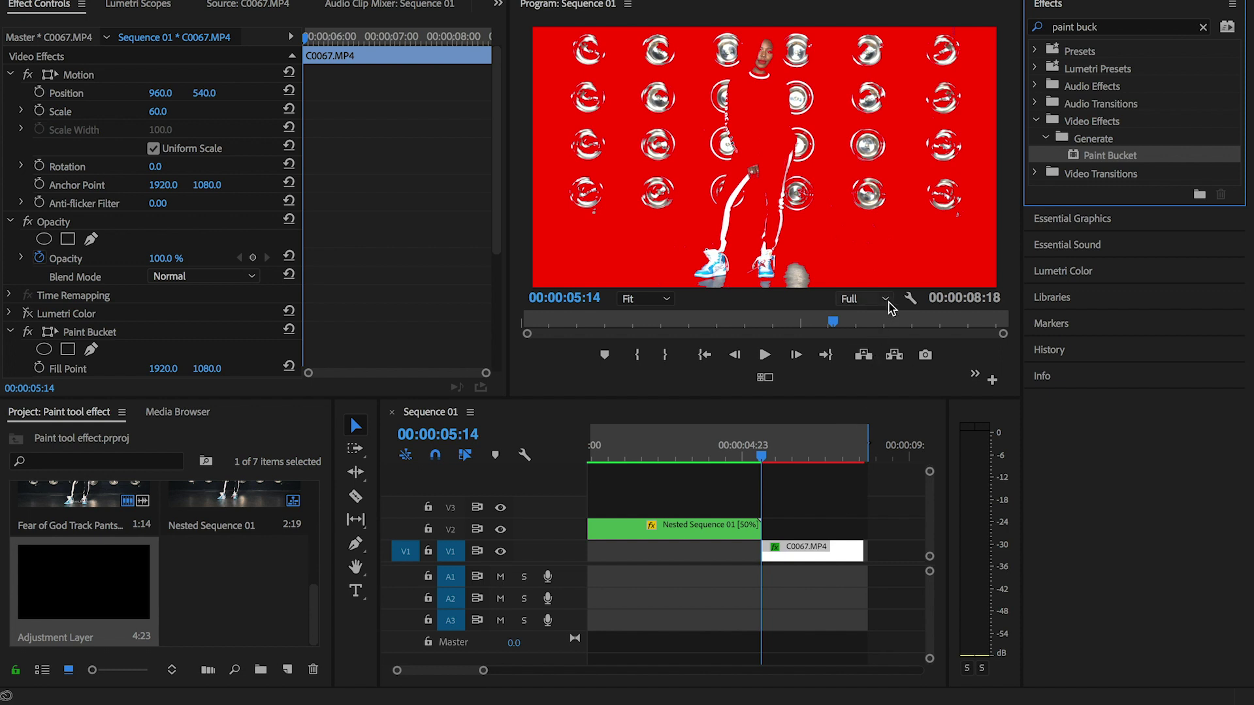
{"action": "left_click", "coordinate": [886, 301]}
{"action": "left_click", "coordinate": [872, 356]}
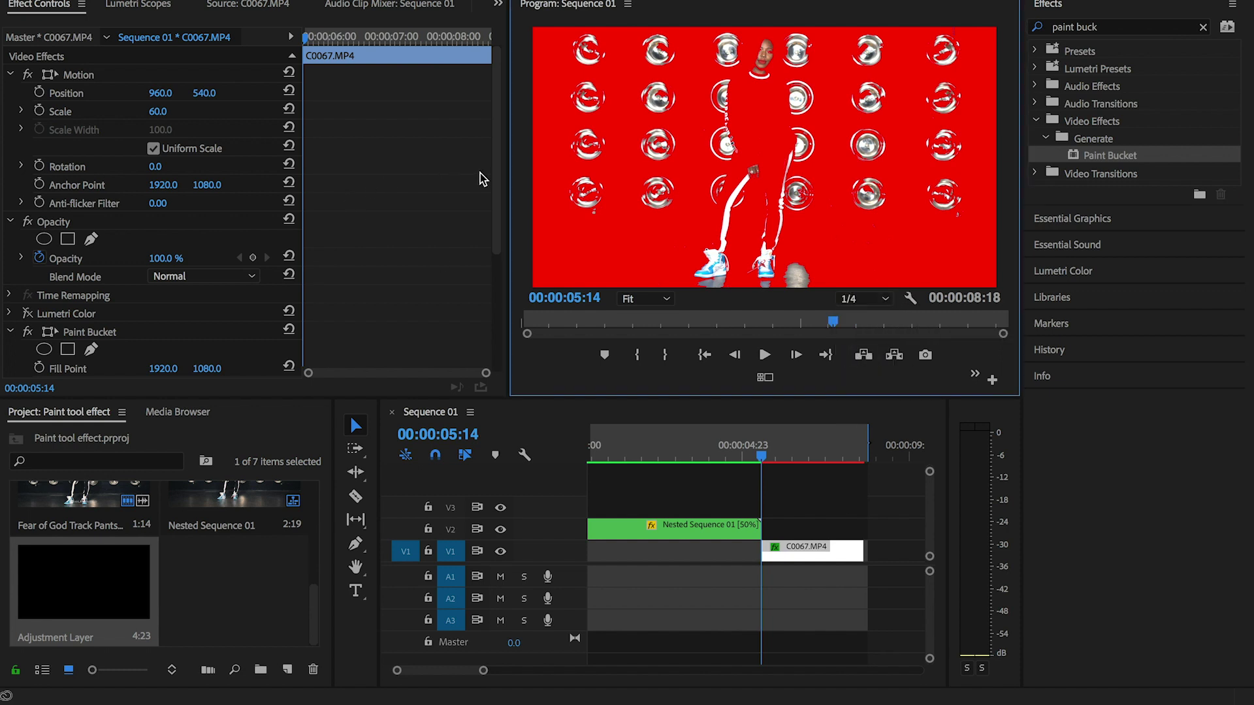
Step: Sample the blue of the shoe as the Paint Bucket color and set the monitor zoom back to Fit
{"action": "left_click_drag", "start_coordinate": [498, 173], "coordinate": [497, 300]}
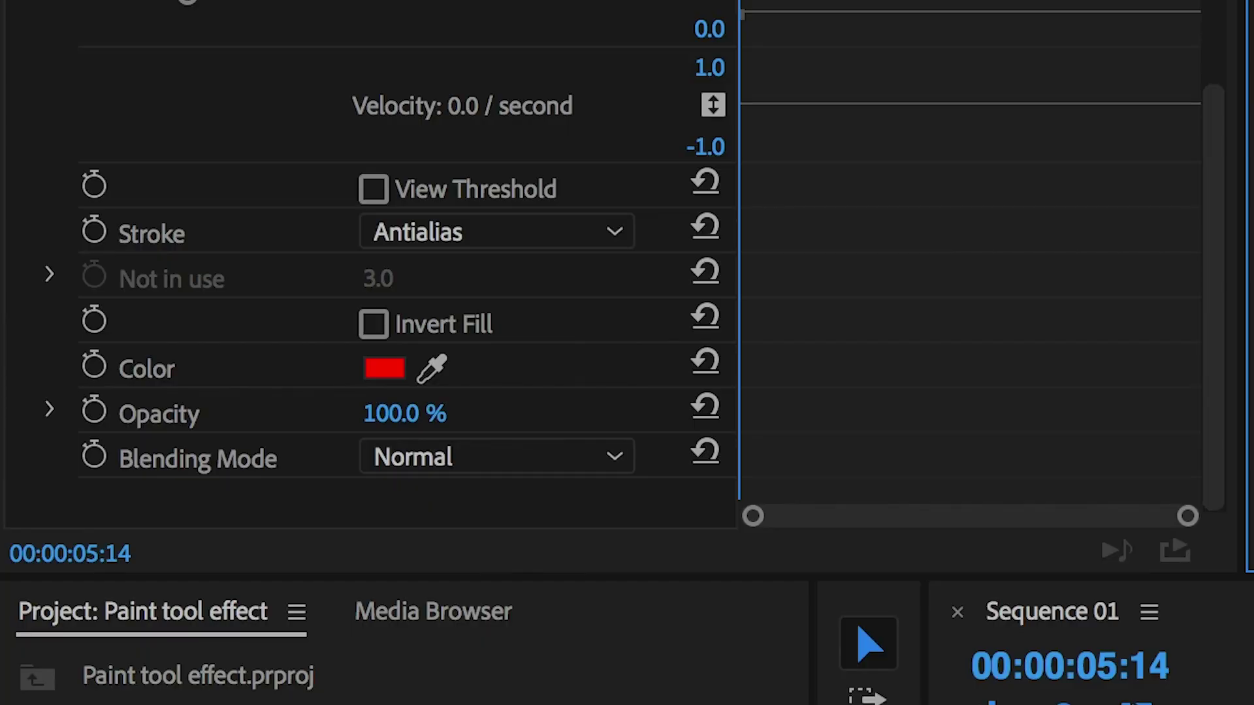
{"action": "left_click", "coordinate": [431, 369]}
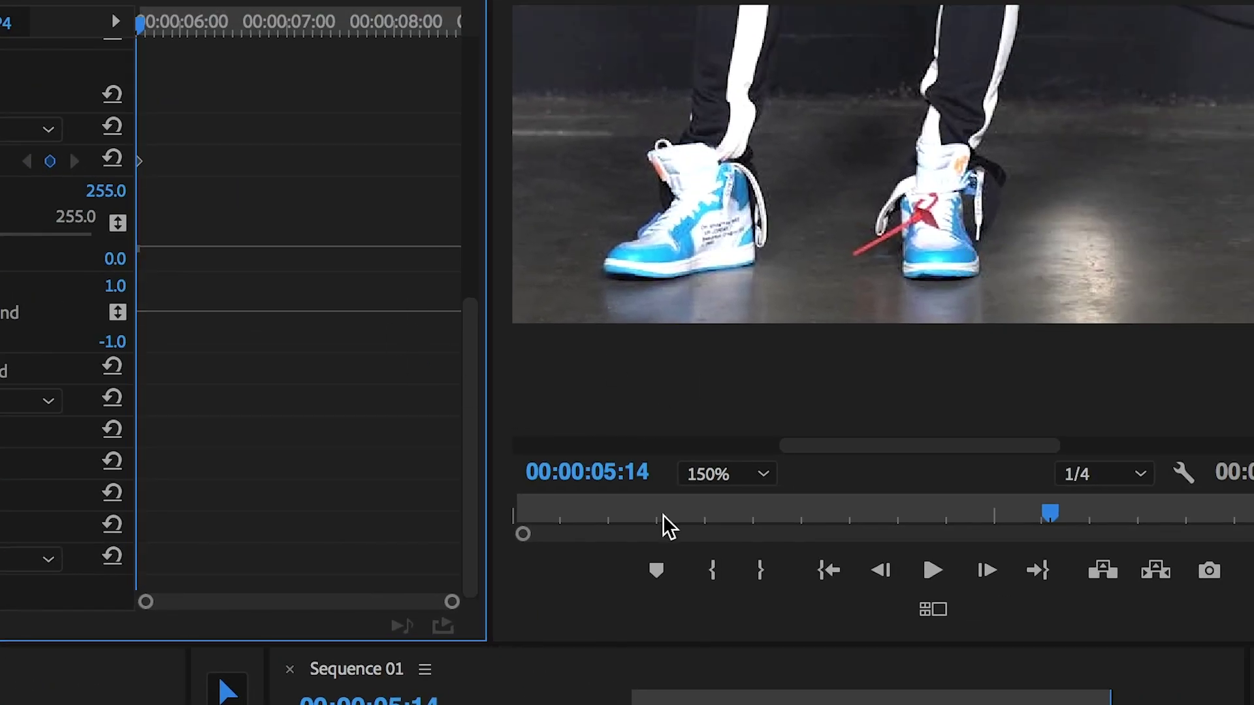
{"action": "left_click", "coordinate": [683, 476]}
{"action": "left_click", "coordinate": [709, 509]}
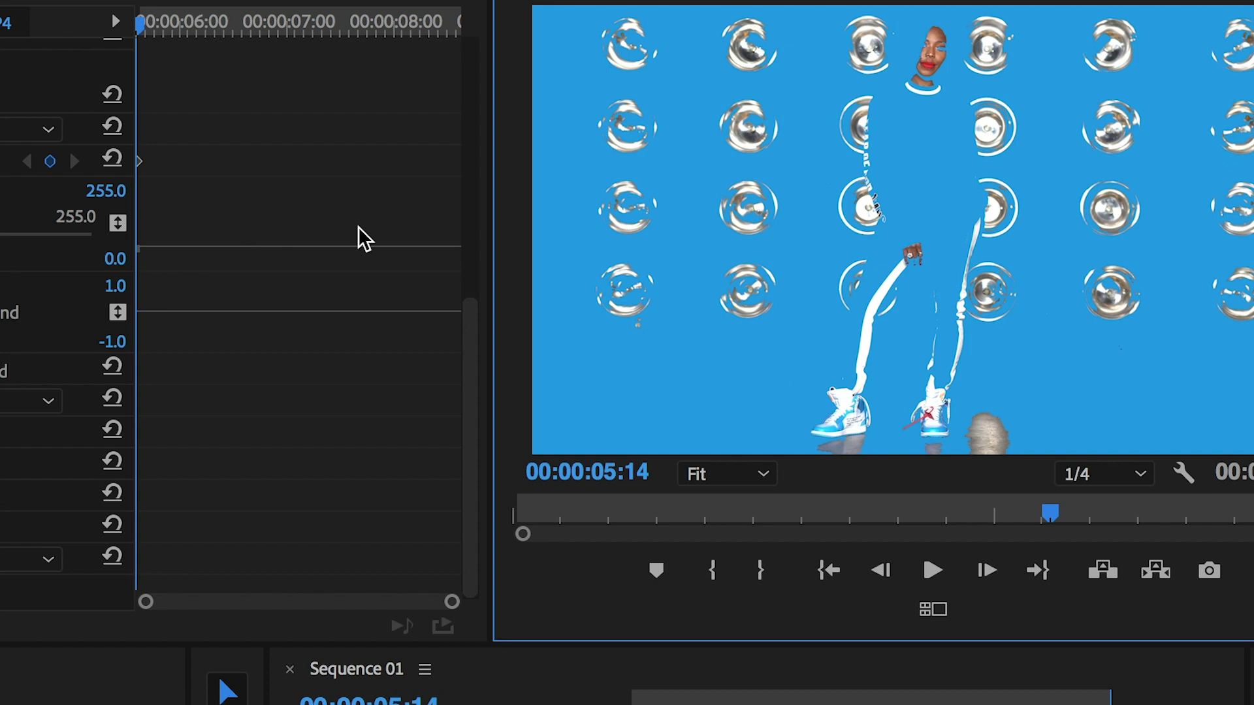
Step: Set the Paint Bucket Tolerance keyframe at 00:00:05:14 to 0
{"action": "left_click_drag", "start_coordinate": [471, 375], "coordinate": [462, 267]}
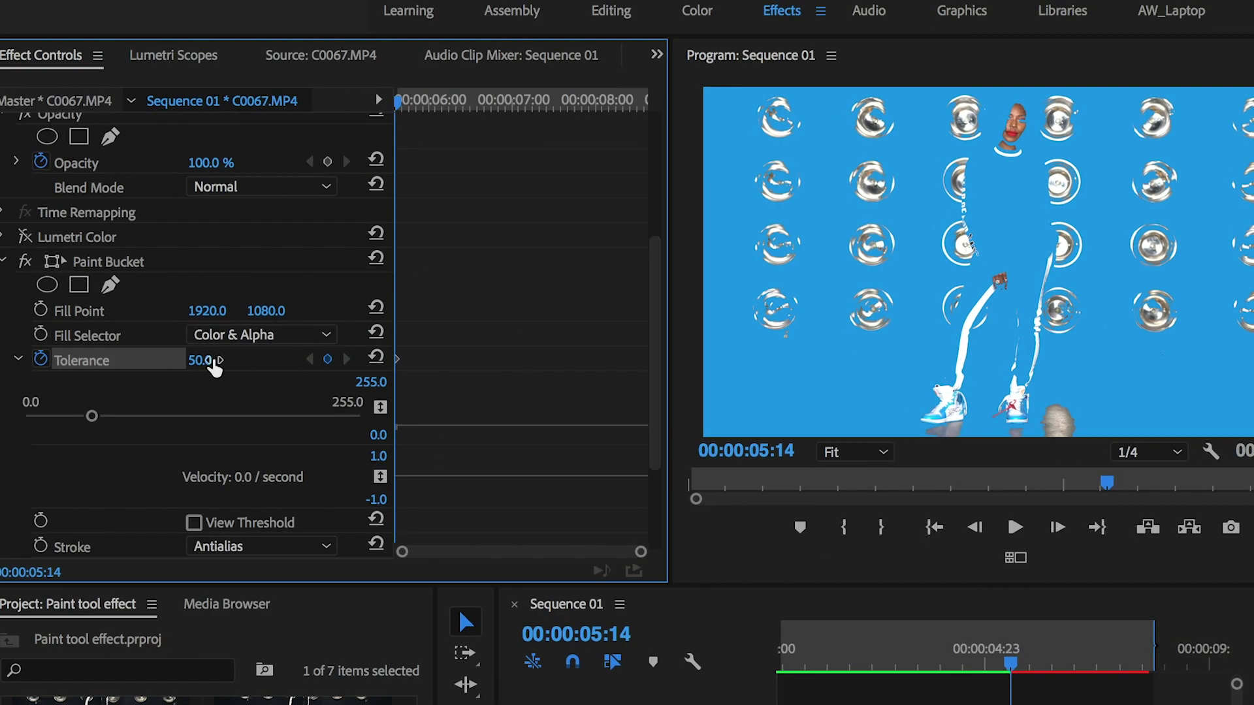
{"action": "left_click", "coordinate": [196, 360]}
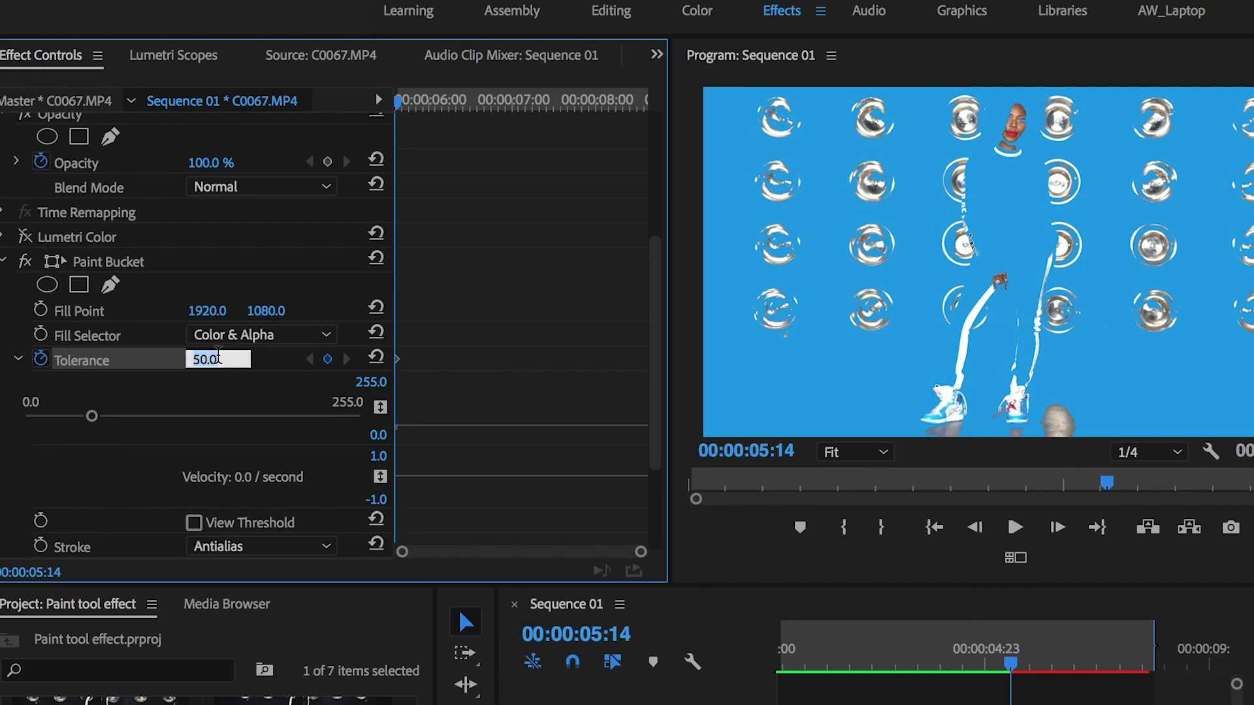
{"action": "key", "text": "Return"}
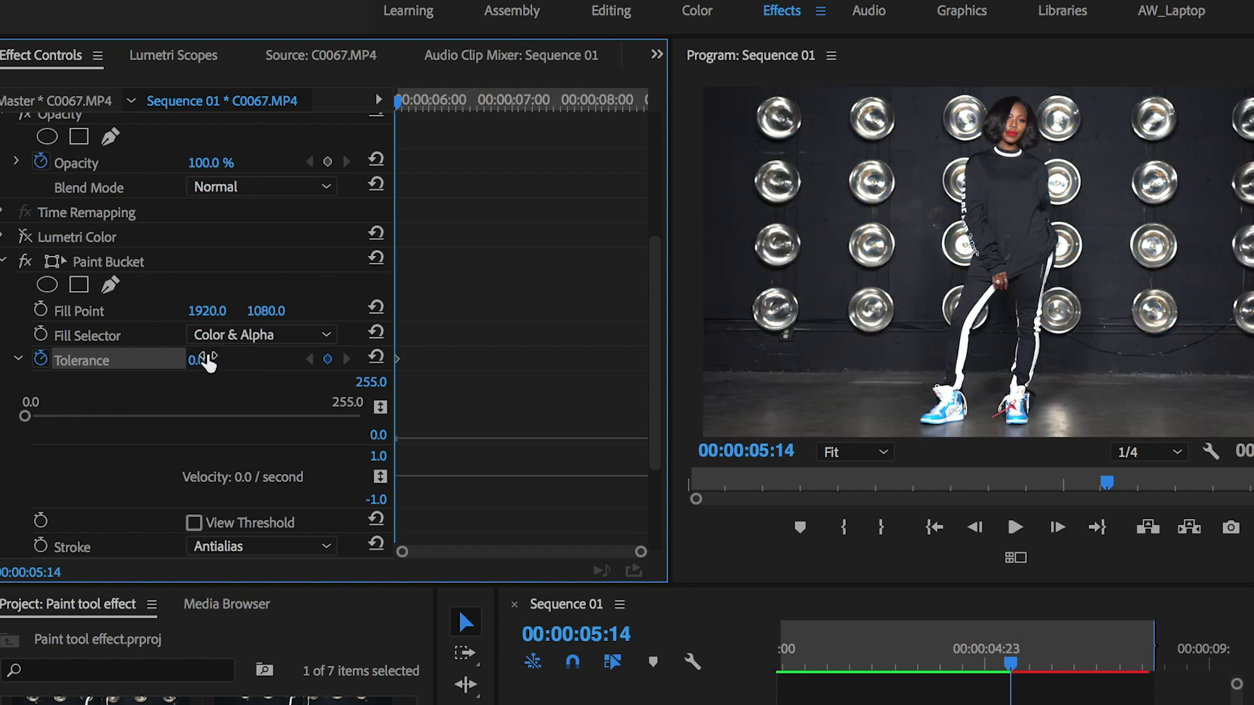
Step: Add a Paint Bucket Tolerance keyframe of 4 at 00:00:06:02
{"action": "left_click_drag", "start_coordinate": [400, 103], "coordinate": [442, 109]}
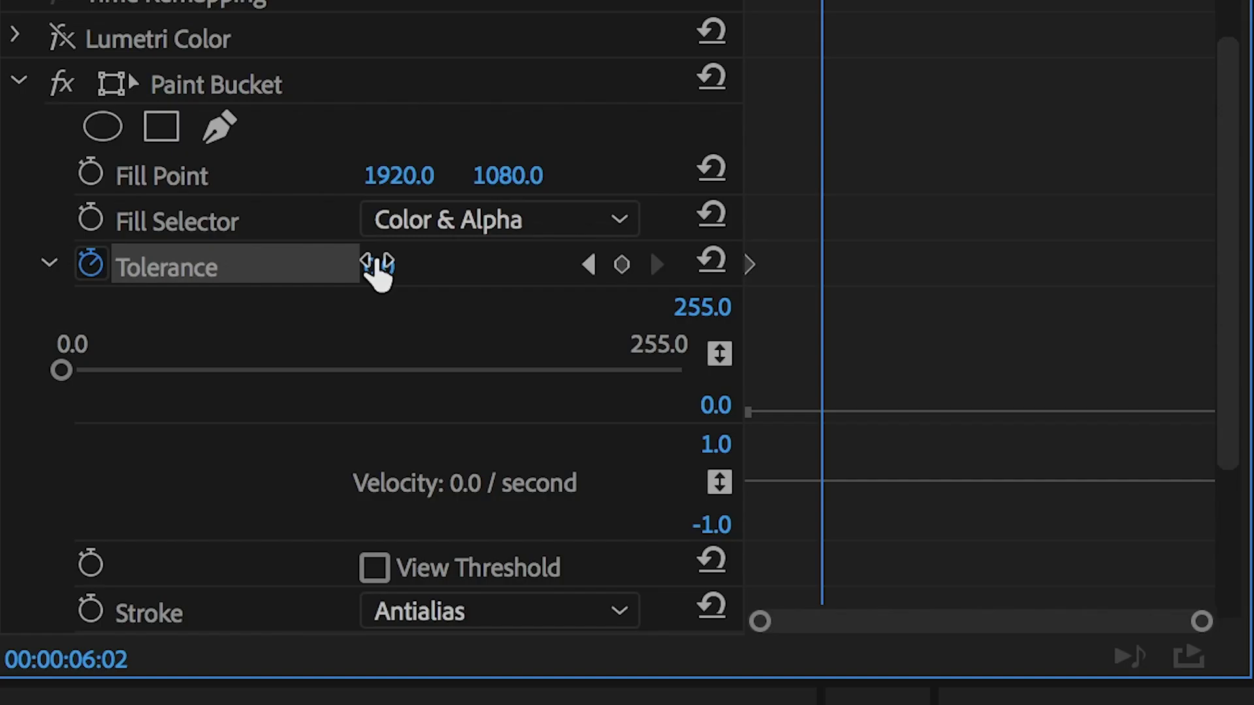
{"action": "left_click", "coordinate": [196, 360]}
{"action": "type", "text": "4"}
{"action": "key", "text": "Return"}
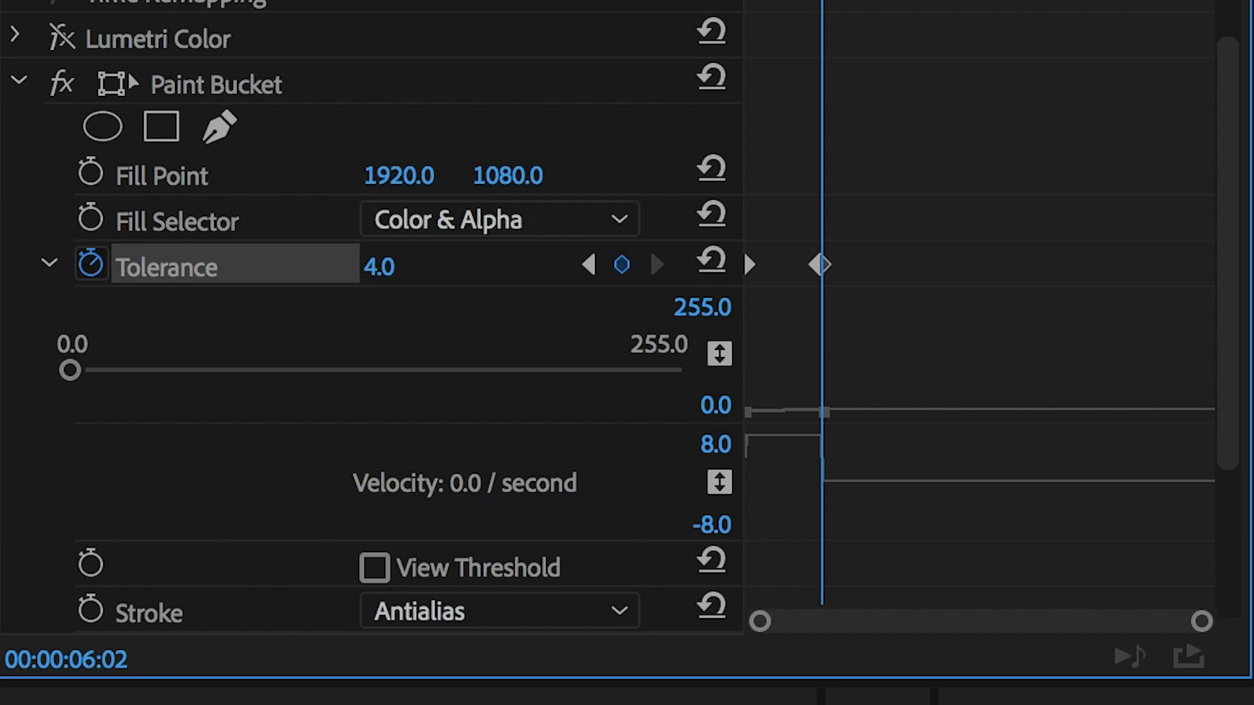
Step: Scrub back to the clip's start and play the animated blue fill to check how it spreads
{"action": "left_click_drag", "start_coordinate": [822, 2], "coordinate": [788, 3]}
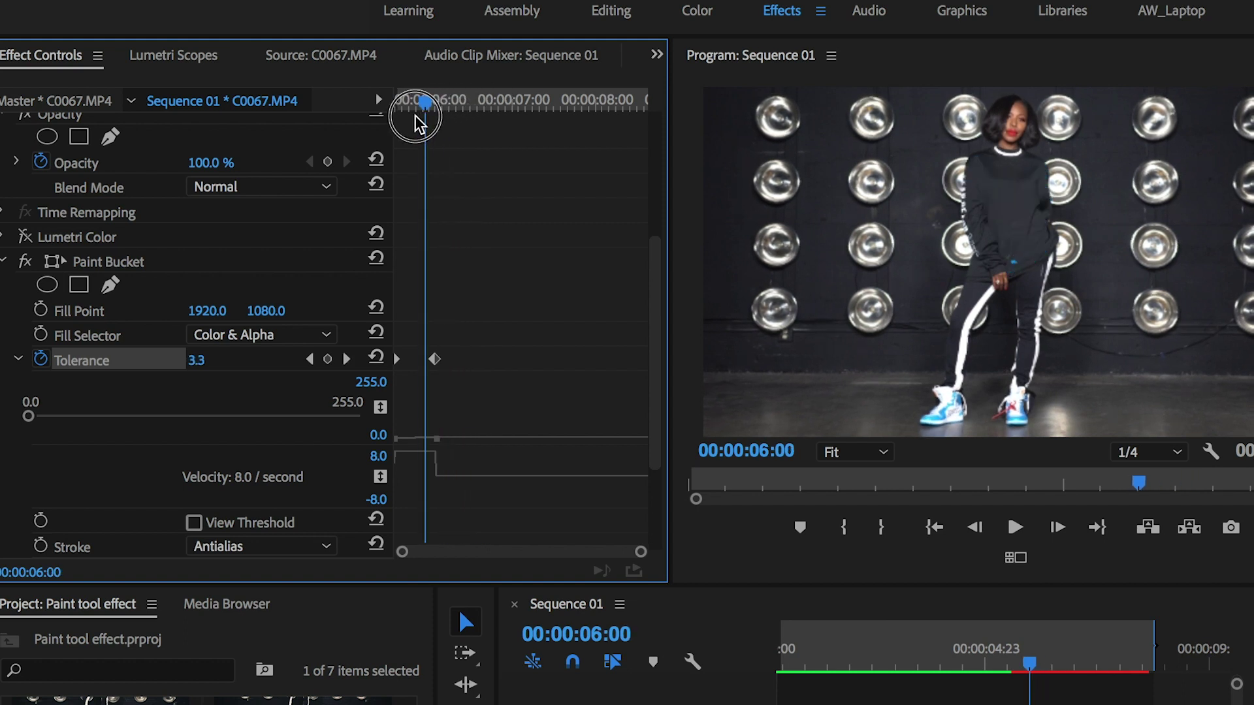
{"action": "left_click_drag", "start_coordinate": [415, 115], "coordinate": [396, 119]}
{"action": "key", "text": "space"}
{"action": "key", "text": "space"}
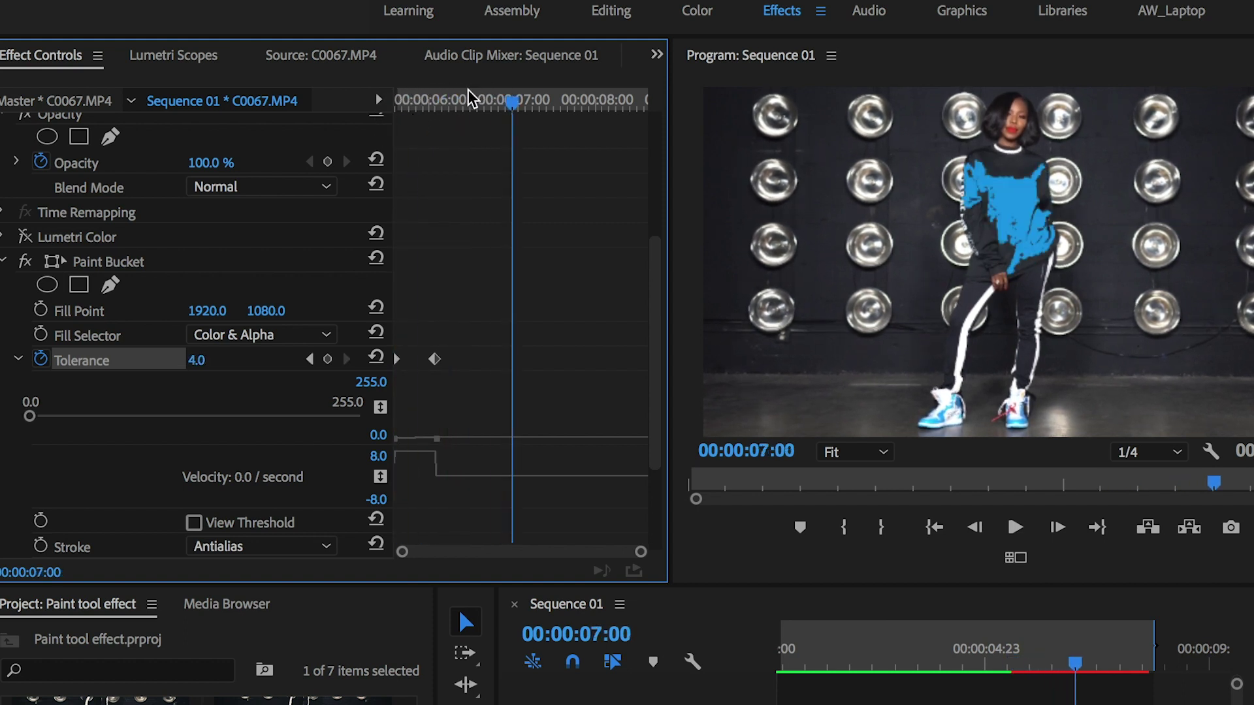
Step: Add a Paint Bucket Tolerance keyframe of 9 at 00:00:06:14
{"action": "mouse_move", "coordinate": [460, 105]}
{"action": "left_mouse_down"}
{"action": "mouse_move", "coordinate": [386, 111]}
{"action": "mouse_move", "coordinate": [480, 116]}
{"action": "left_mouse_up"}
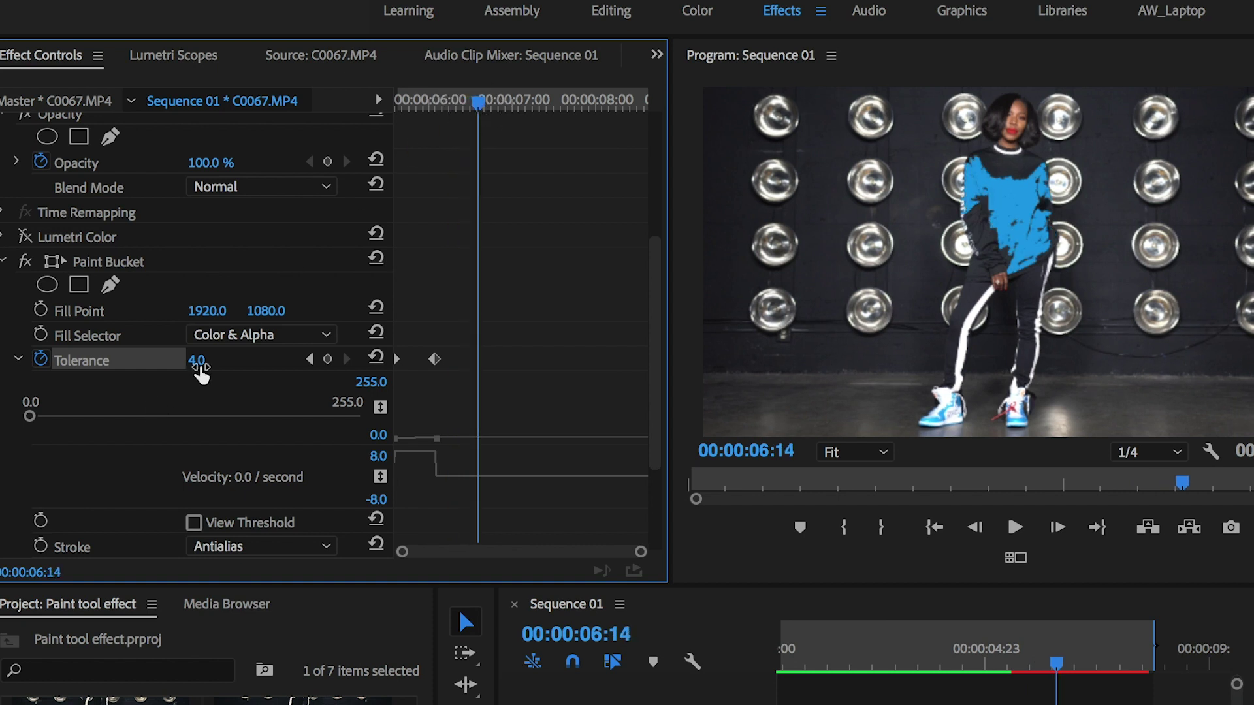
{"action": "left_click", "coordinate": [198, 363]}
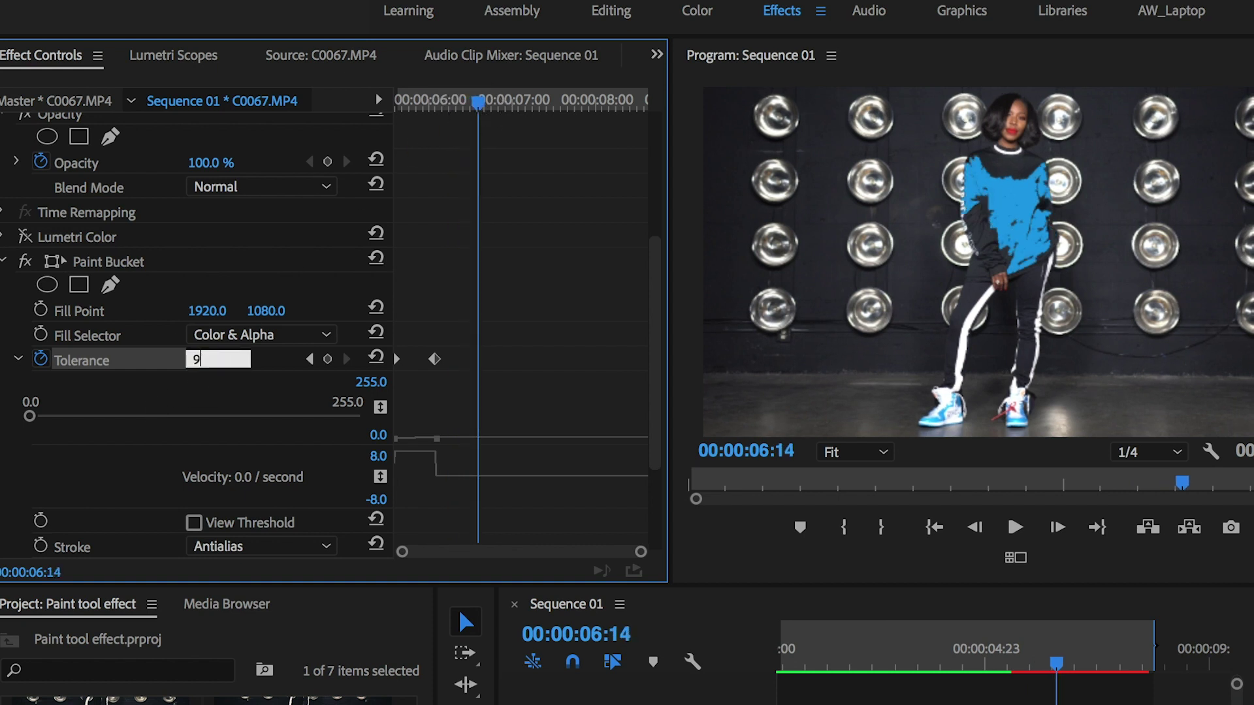
{"action": "key", "text": "Return"}
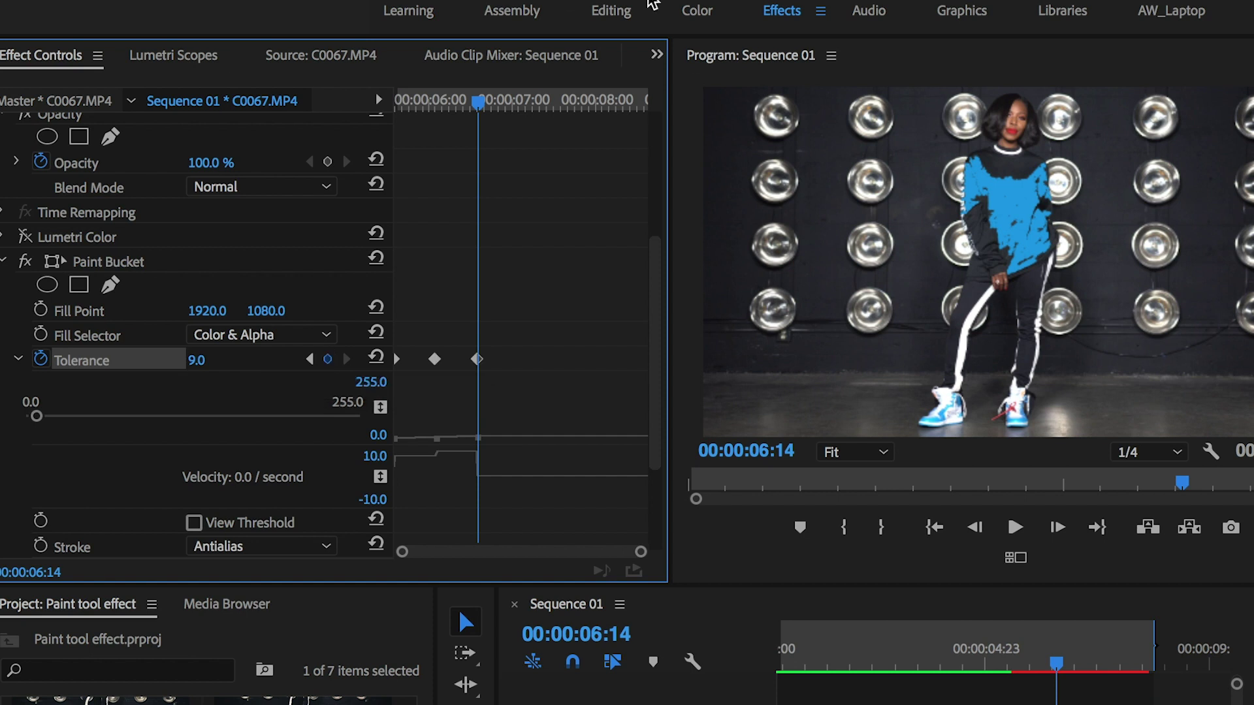
Step: Add a Paint Bucket Tolerance keyframe of 0 at 00:00:07:01
{"action": "left_click_drag", "start_coordinate": [478, 102], "coordinate": [517, 105]}
{"action": "left_click", "coordinate": [201, 364]}
{"action": "type", "text": "0"}
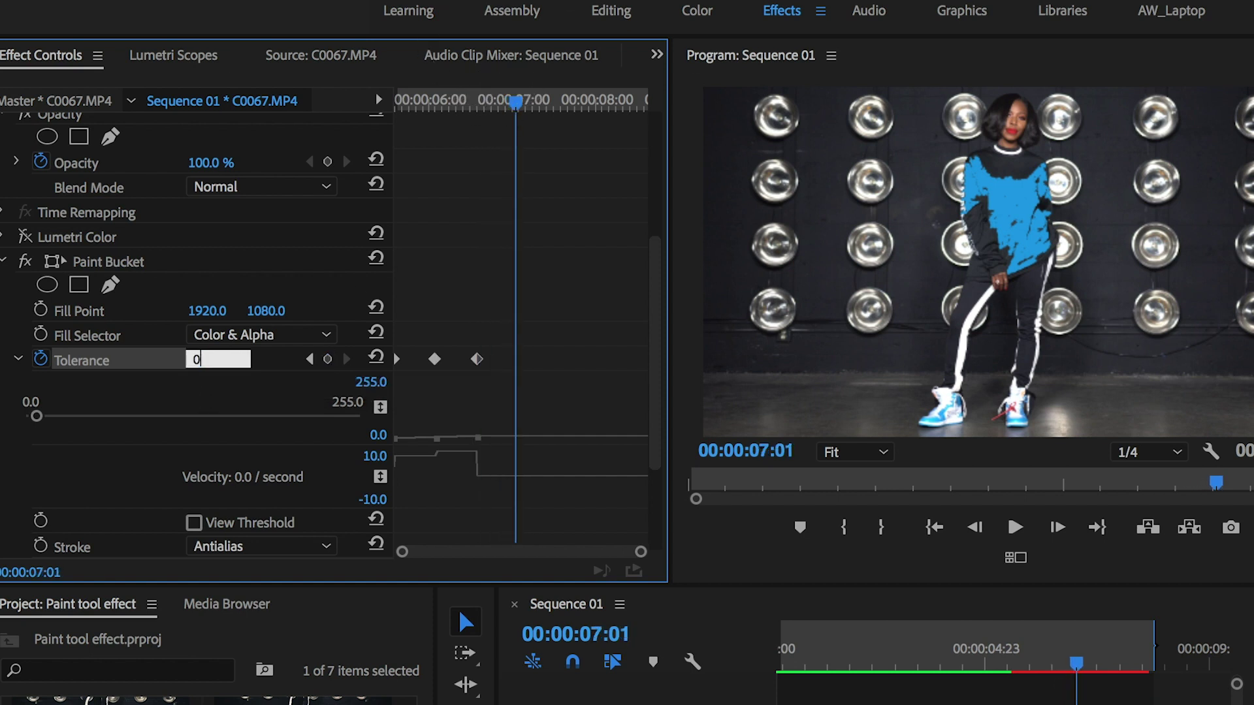
{"action": "key", "text": "Return"}
Step: Return the playhead to the start of the C0067.MP4 clip and render the sequence from In to Out
{"action": "left_click_drag", "start_coordinate": [526, 108], "coordinate": [167, 263]}
{"action": "left_click_drag", "start_coordinate": [400, 102], "coordinate": [314, 134]}
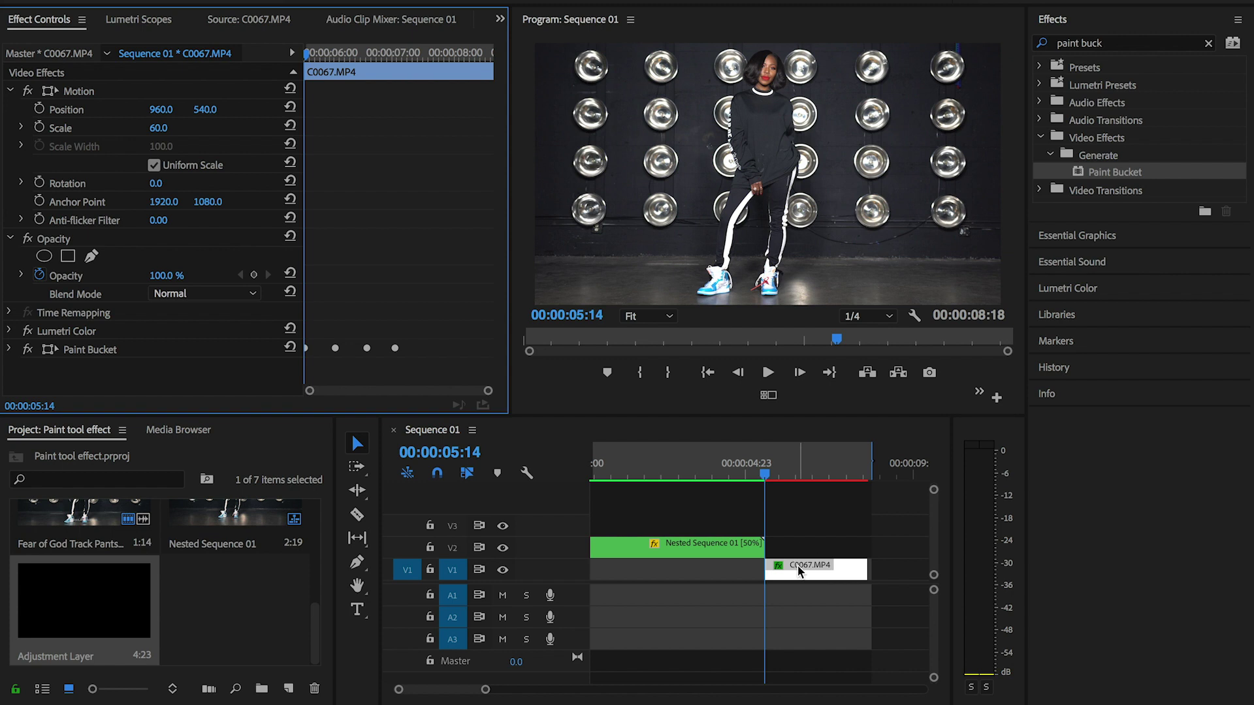
{"action": "left_click", "coordinate": [821, 500]}
{"action": "left_click", "coordinate": [294, 2]}
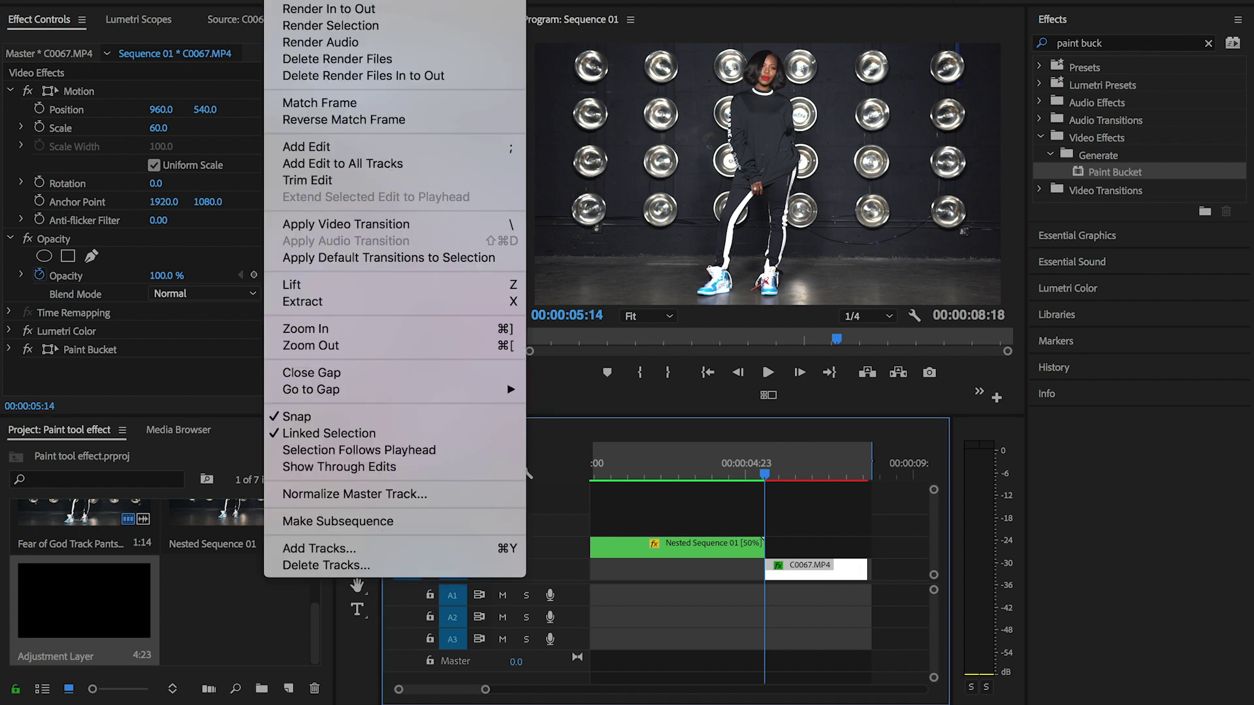
{"action": "left_click", "coordinate": [331, 9]}
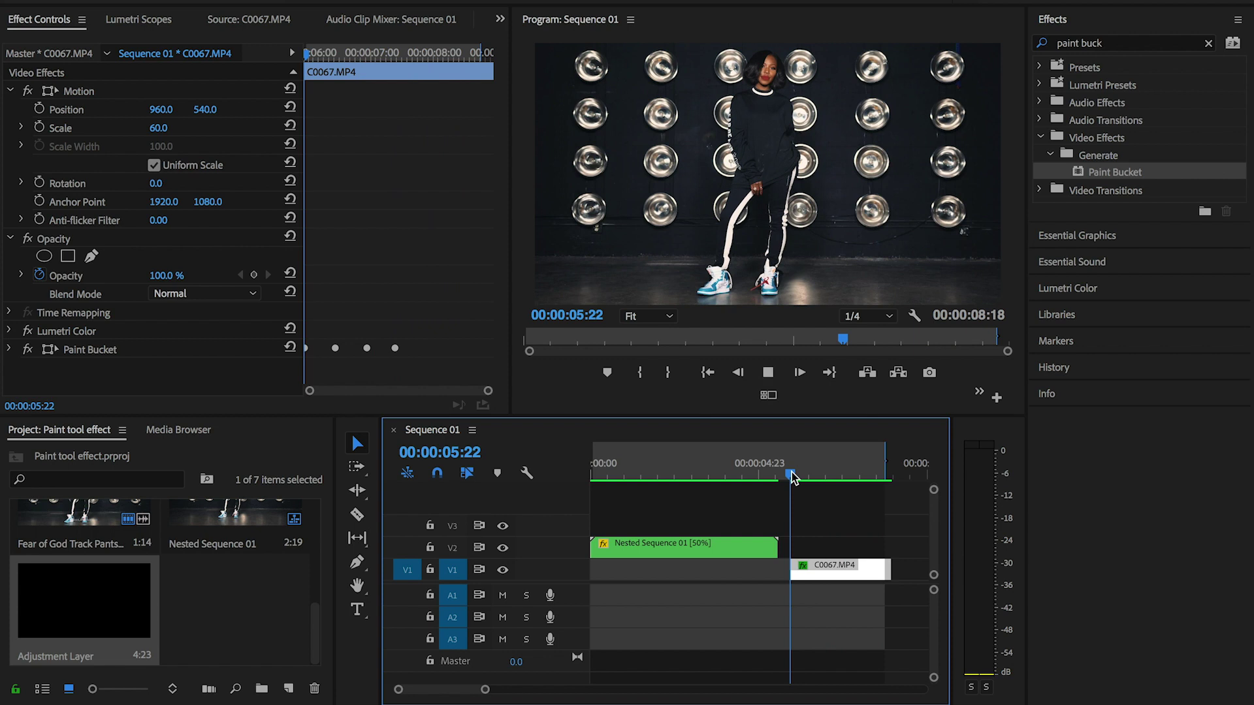
Step: Play the rendered paint effect on the C0067.MP4 clip from its start and save the project
{"action": "left_click", "coordinate": [791, 473]}
{"action": "key", "text": "space"}
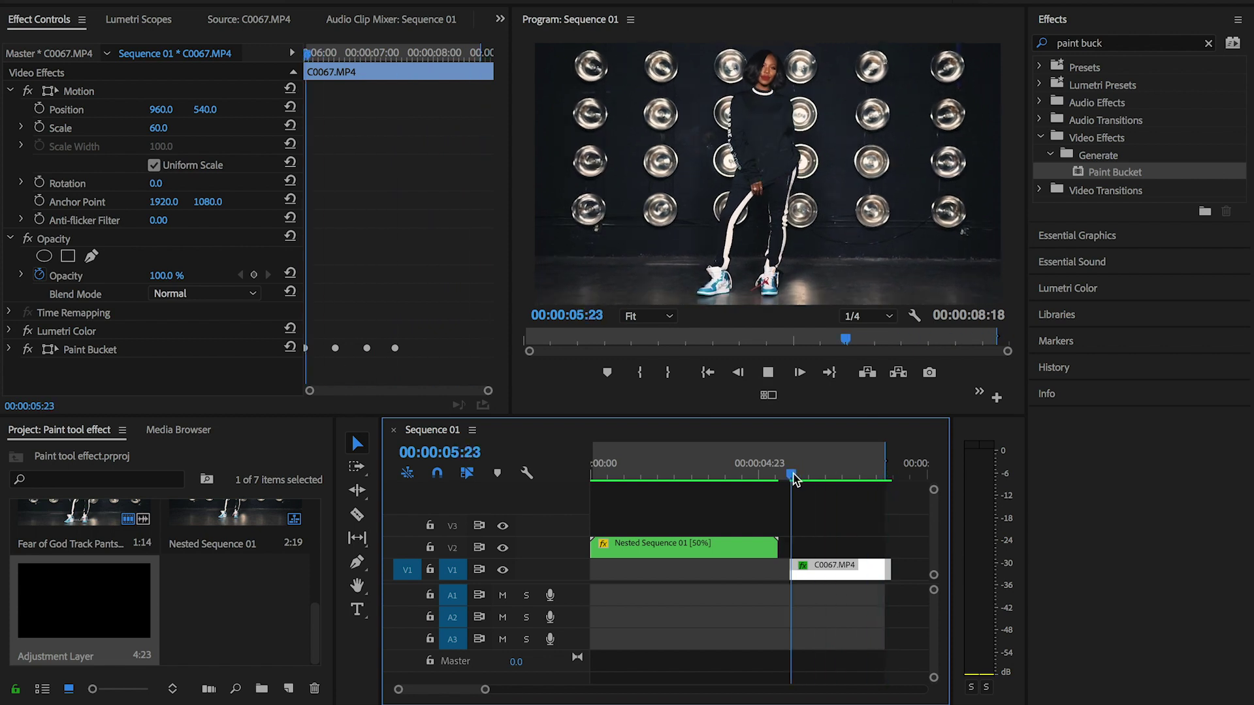
{"action": "key", "text": "space"}
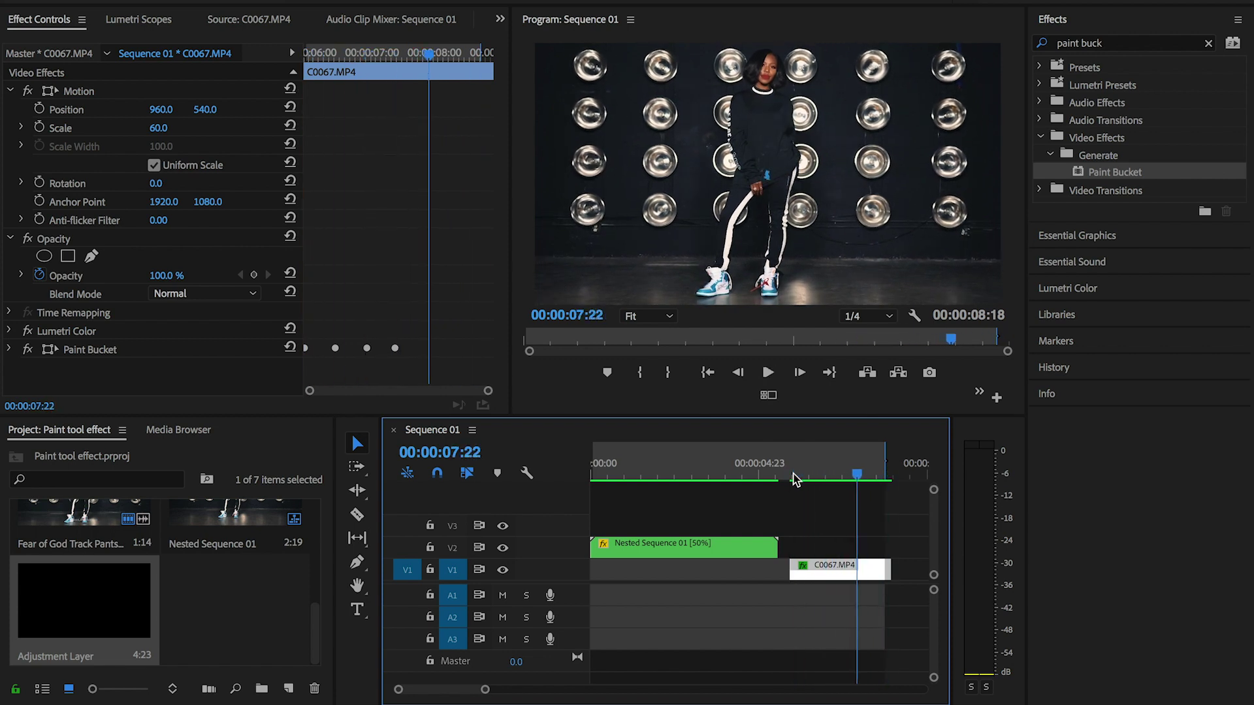
{"action": "key", "text": "ctrl+s"}
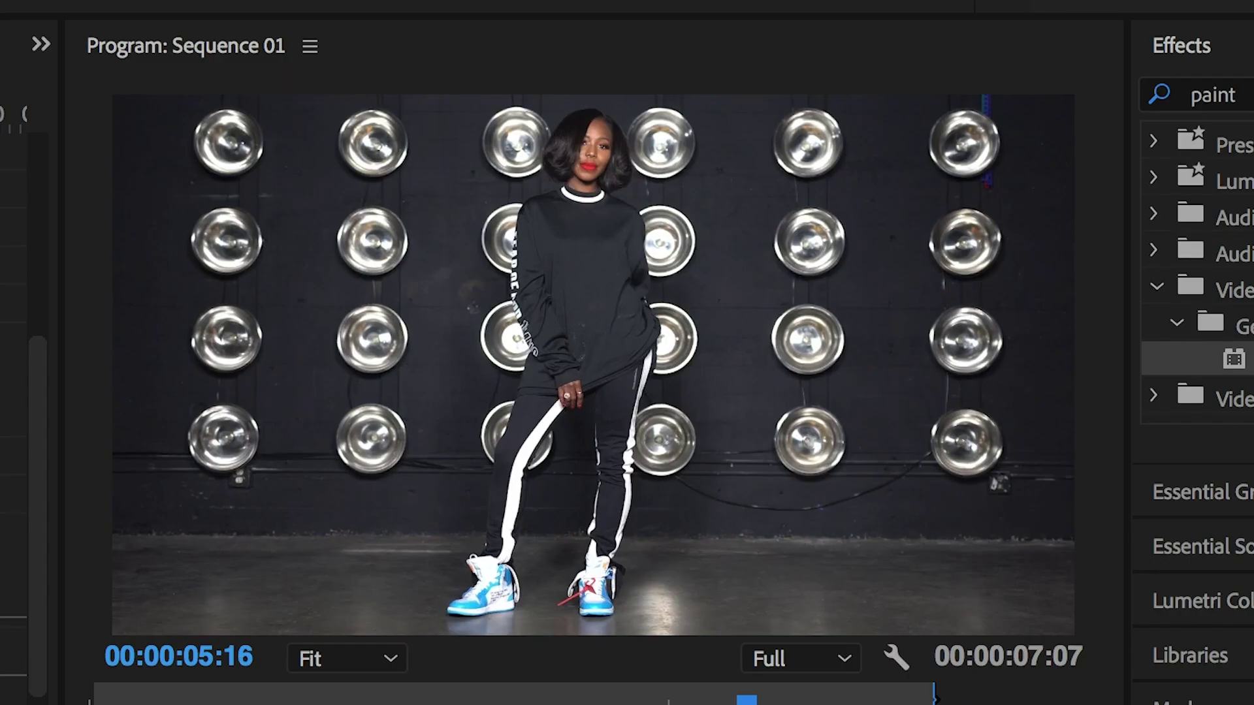
Step: Replay the paint fill over the sweater and scrub to the yellow paint example at 00:00:01:16
{"action": "key", "text": "space"}
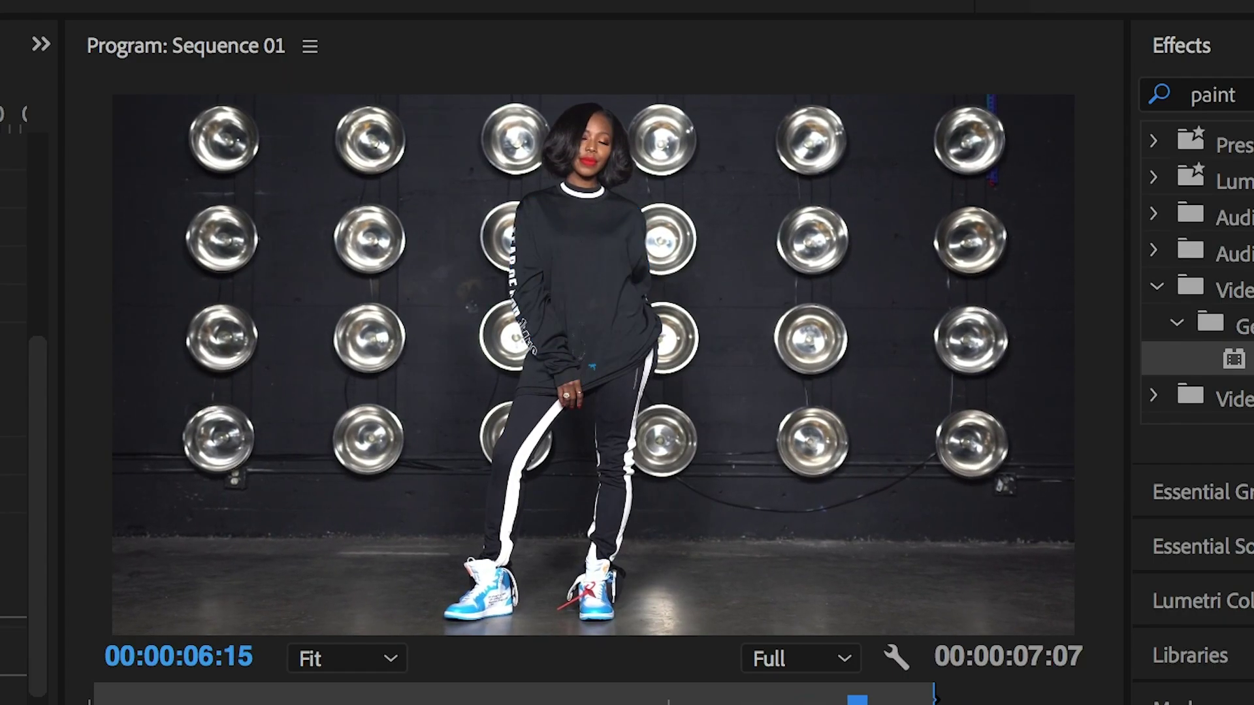
{"action": "key", "text": "Left"}
{"action": "key", "text": "Left"}
{"action": "key", "text": "Left"}
{"action": "key", "text": "Left"}
{"action": "key", "text": "Left"}
{"action": "key", "text": "Left"}
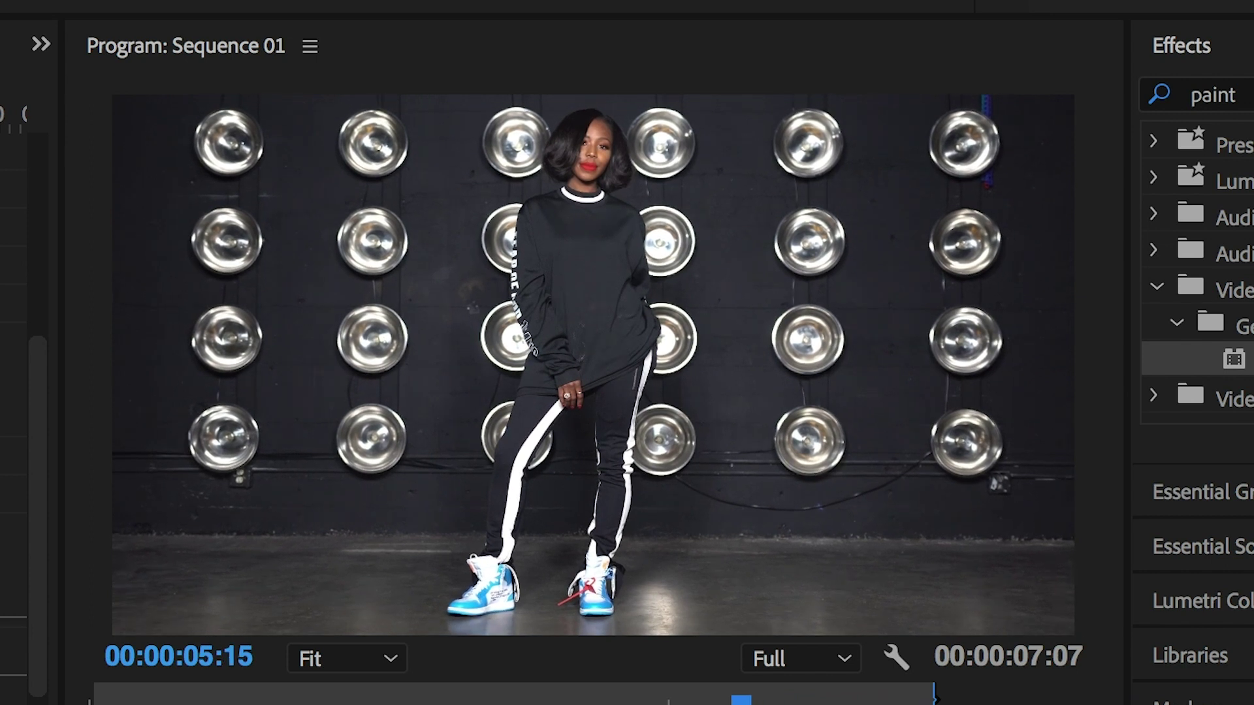
{"action": "key", "text": "space"}
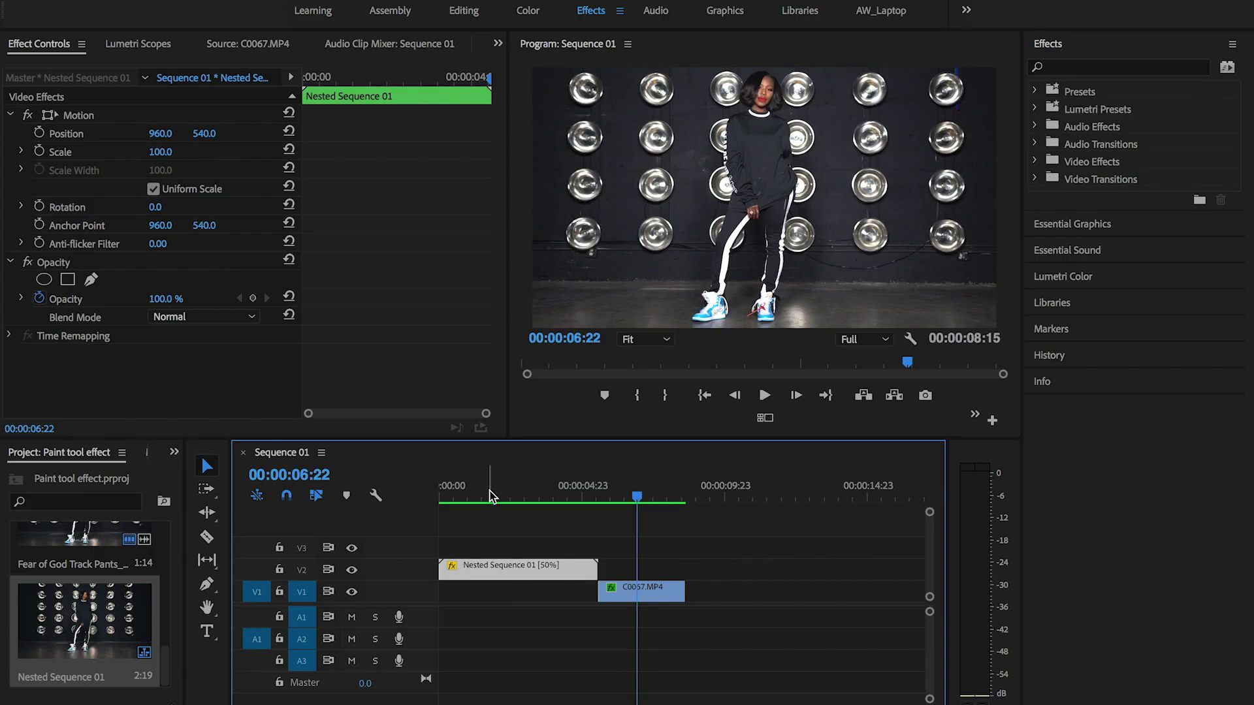
{"action": "mouse_move", "coordinate": [491, 497]}
{"action": "left_mouse_down"}
{"action": "mouse_move", "coordinate": [420, 498]}
{"action": "mouse_move", "coordinate": [491, 506]}
{"action": "left_mouse_up"}
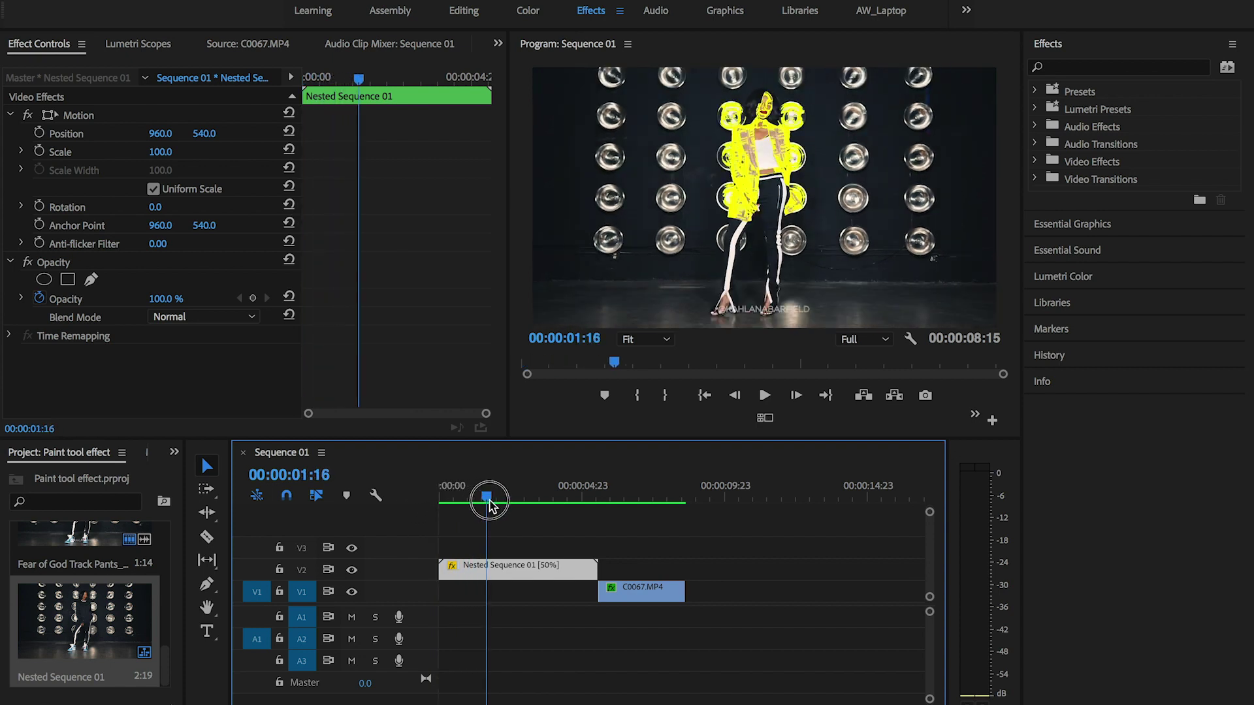